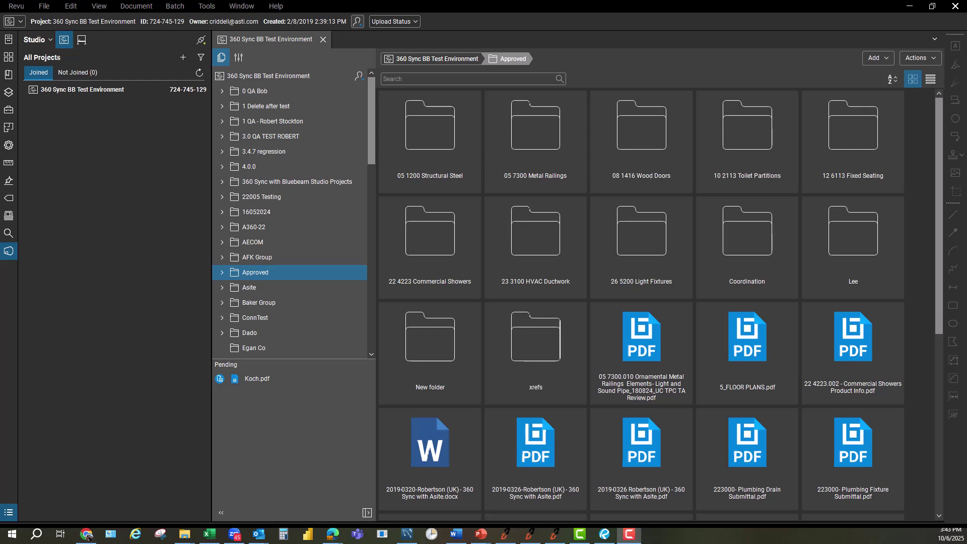
- Open 5_FLOOR PLANS.pdf from the Approved folder in Split View and check it out for editing
click(757, 352)
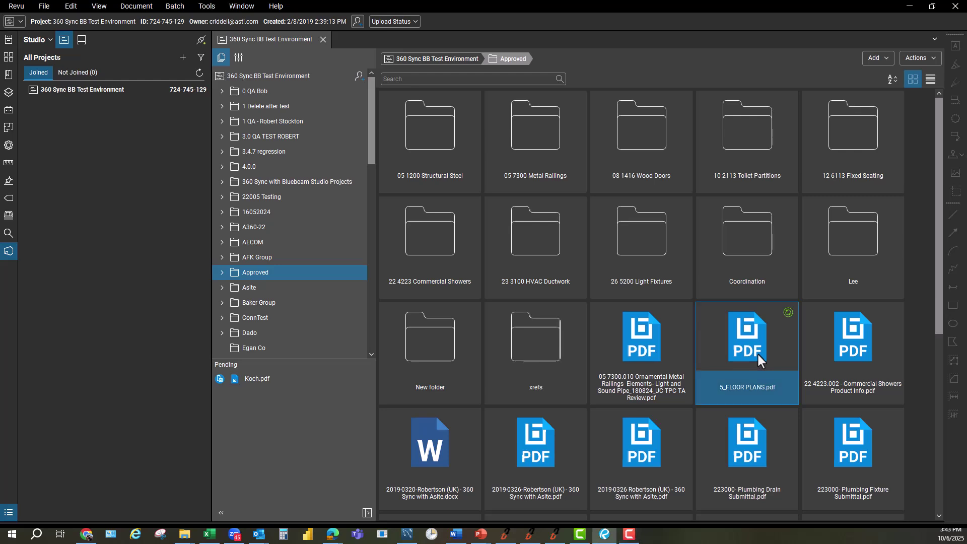
double_click(753, 358)
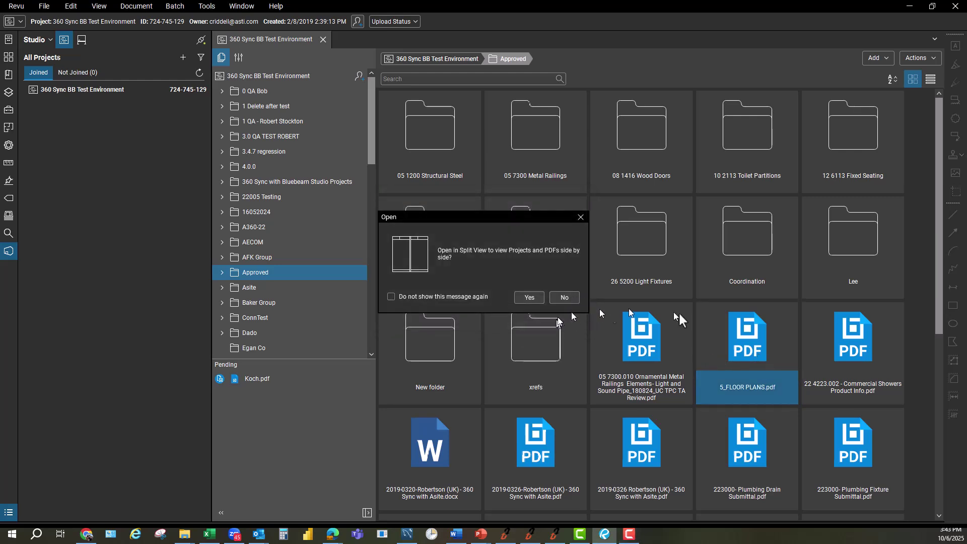
click(527, 297)
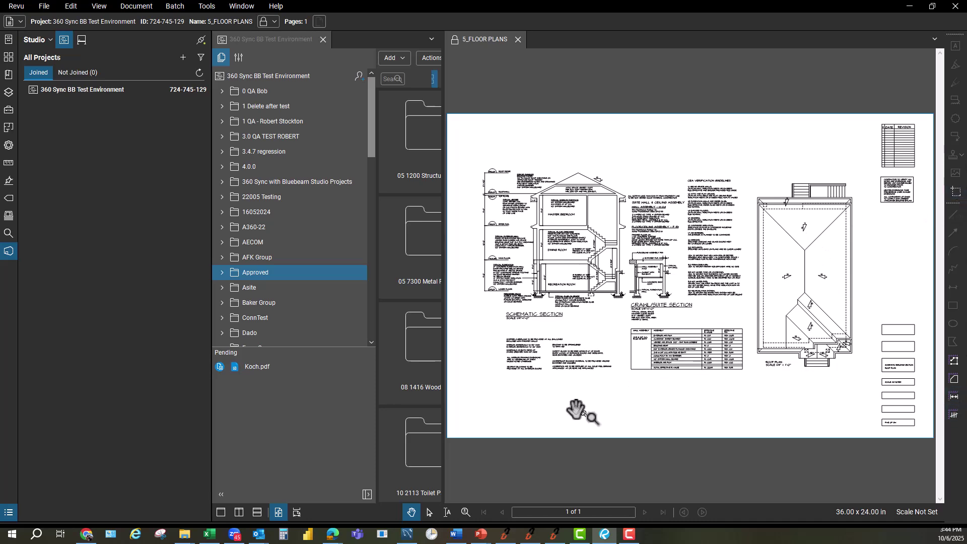
click(429, 512)
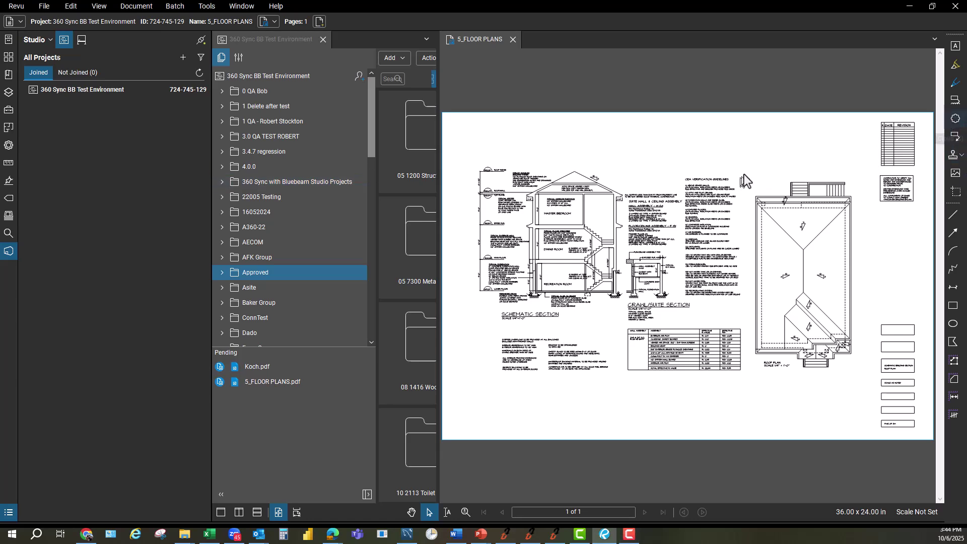
- Draw a red cloud markup around the whole roof plan on the floor plans sheet and save the PDF
key(c)
drag(744, 169, 865, 378)
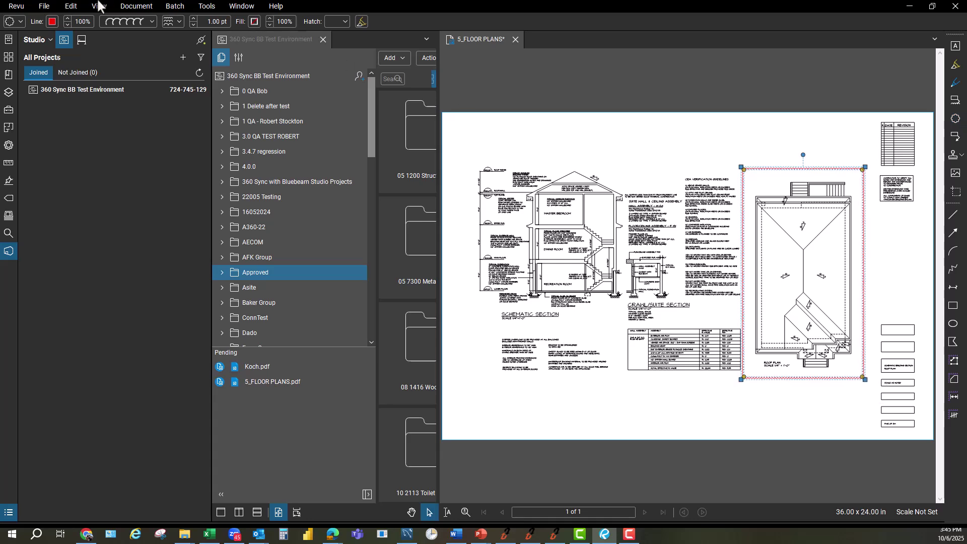
click(44, 6)
click(65, 140)
- Close the floor plans PDF and check it in to the Studio project as a minor version
click(515, 39)
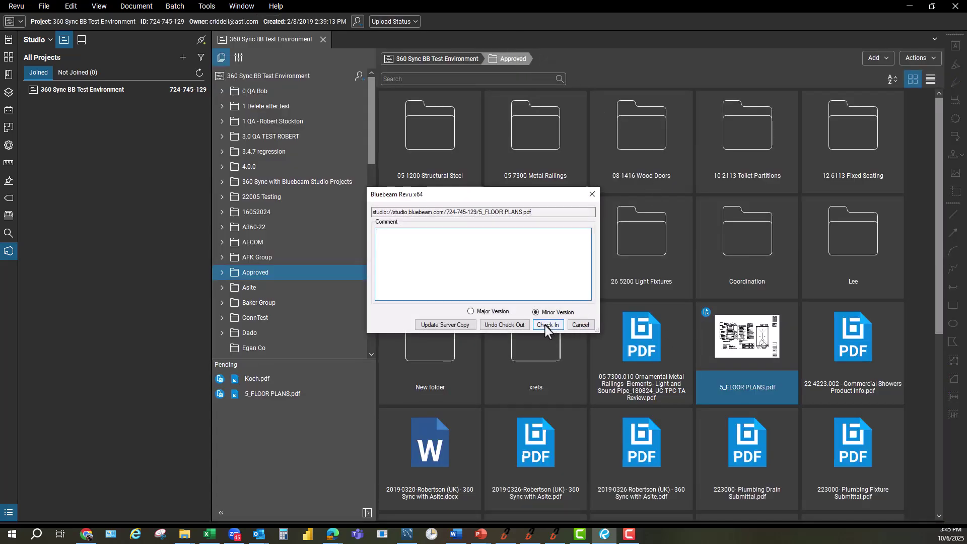
click(546, 324)
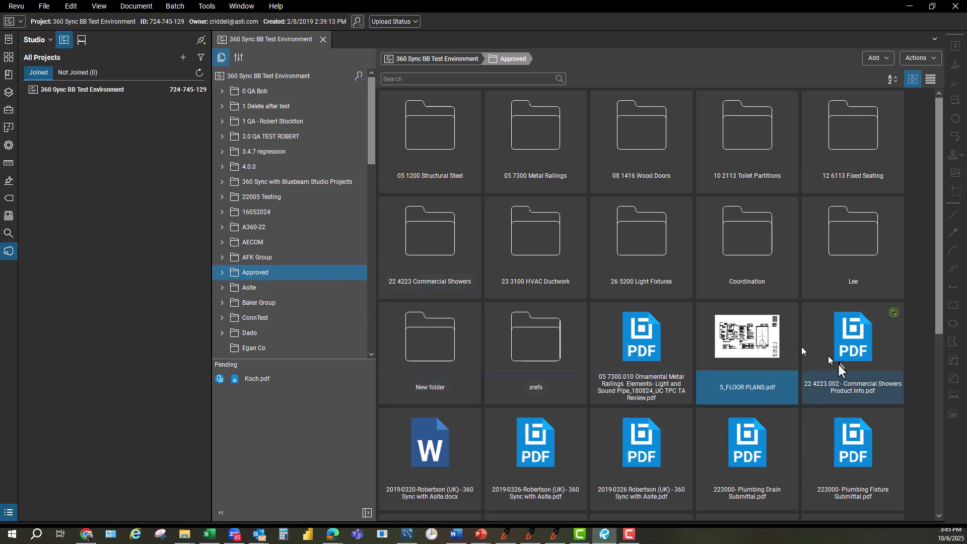
drag(749, 355, 220, 274)
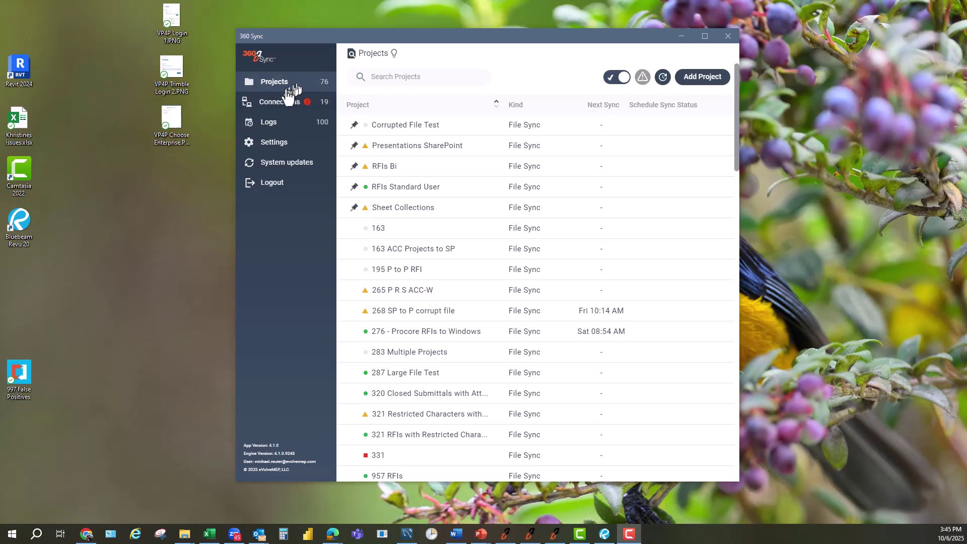
- Look over the connections list in 360 Sync, and add a File Sync project named Bluebeam Demo
click(303, 103)
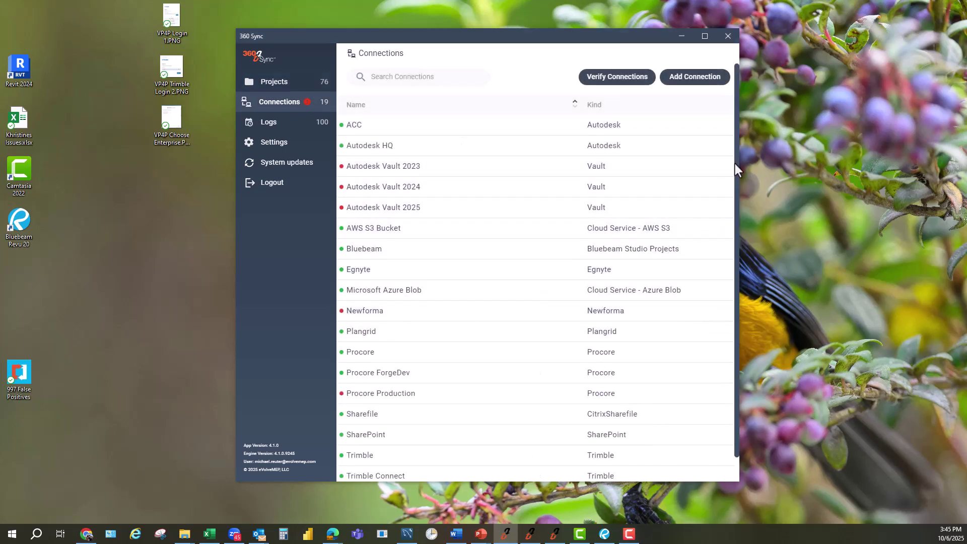
drag(735, 161, 739, 141)
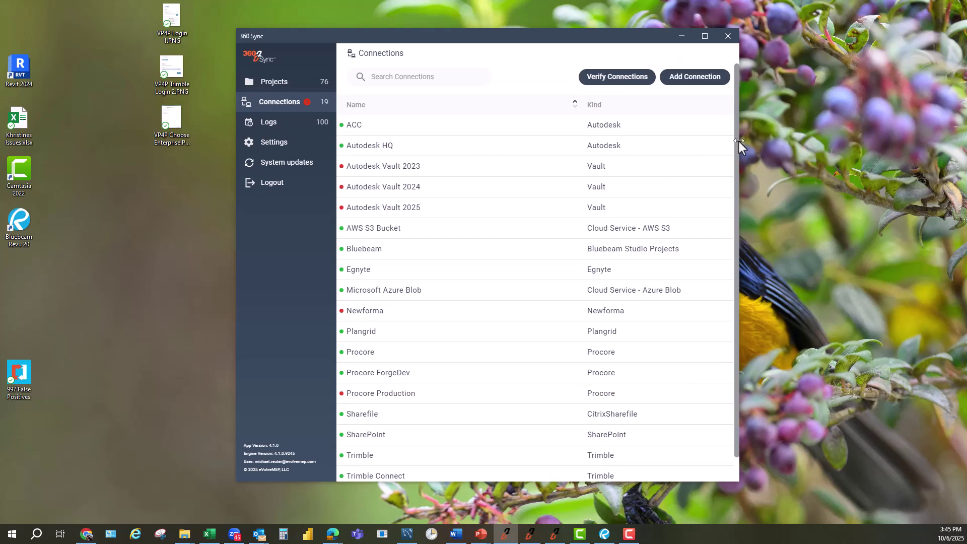
click(283, 92)
click(691, 79)
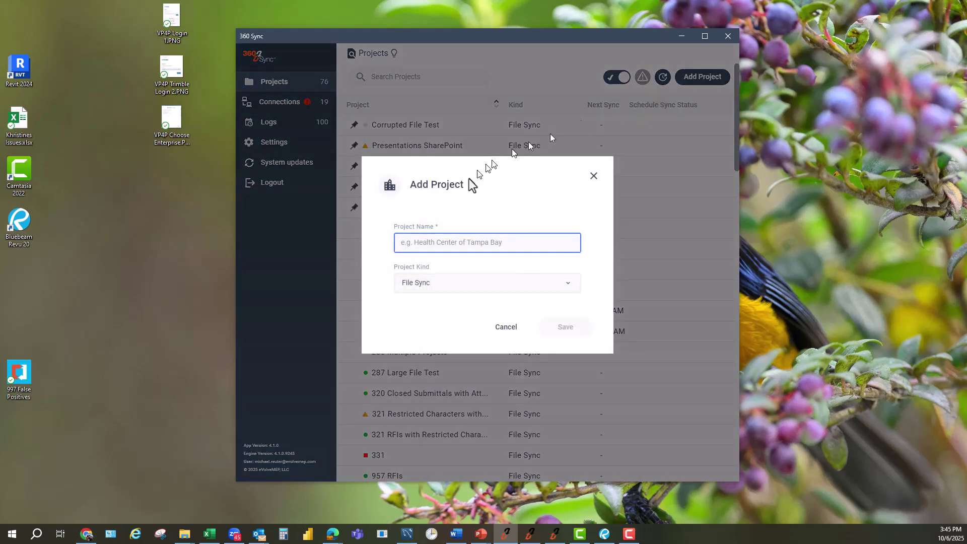
text(Bluebeam Demo)
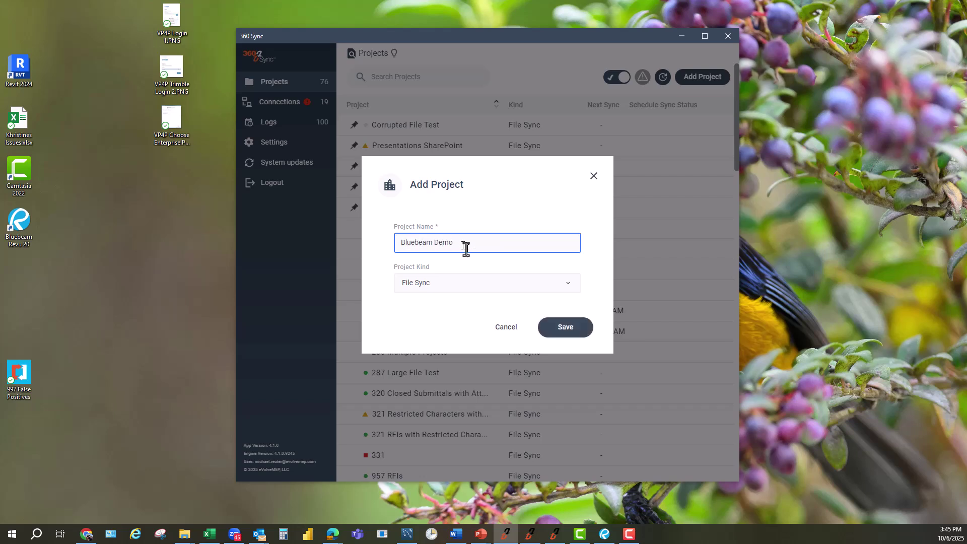
click(563, 328)
- Start a mapping in the Bluebeam Demo project with Bluebeam as source and ACC - Bim 360 Team/Autodesk Docs as destination
click(535, 261)
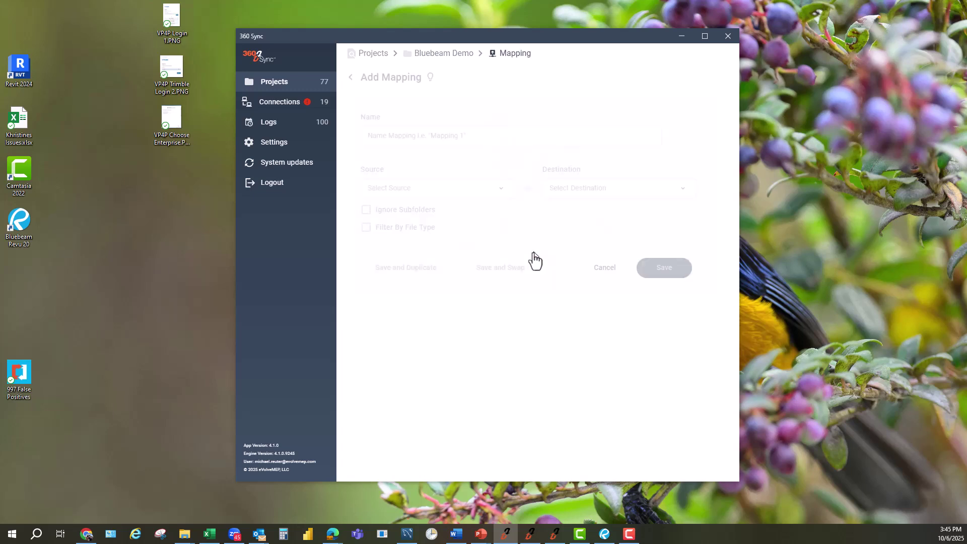
click(427, 190)
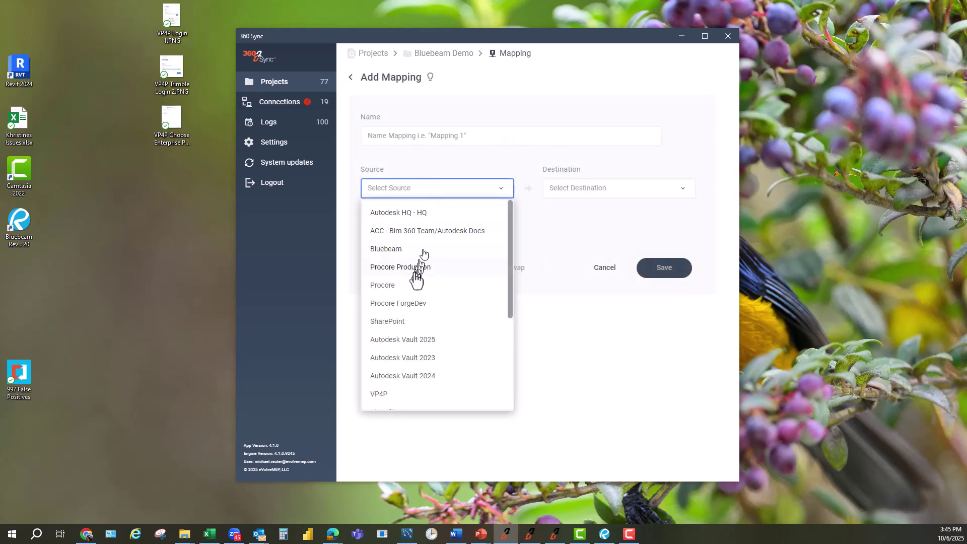
click(403, 250)
click(625, 191)
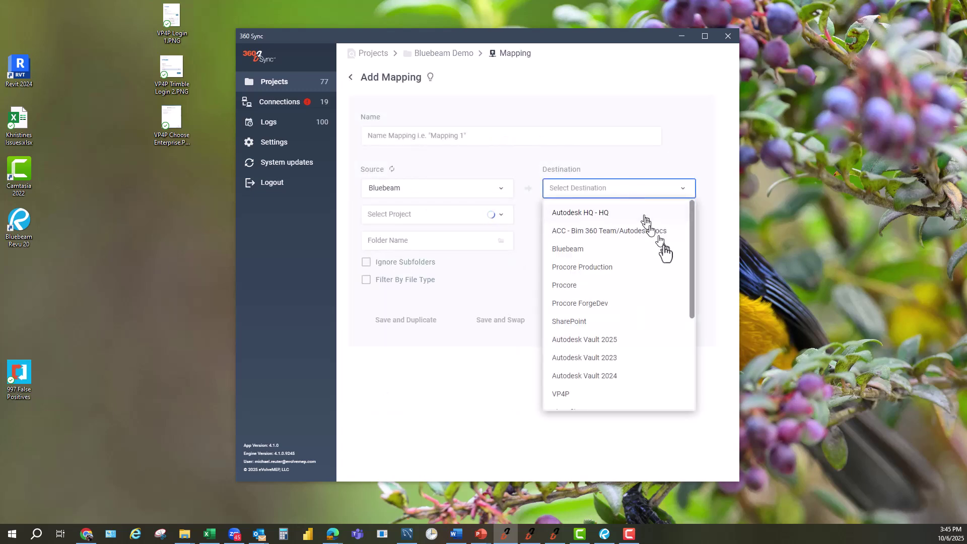
click(607, 233)
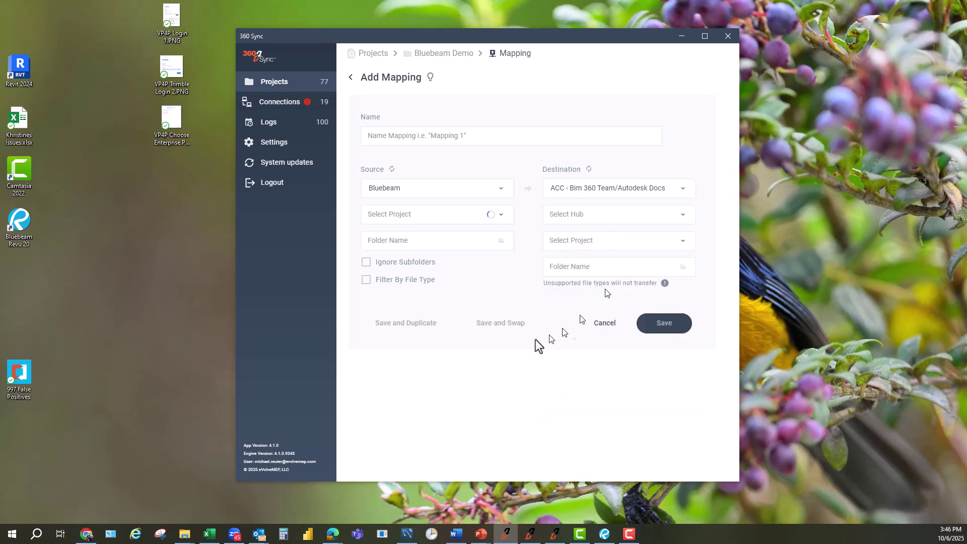
- Set the mapping's source to the Approved folder of the 360 Sync BB Test Environment project
click(429, 216)
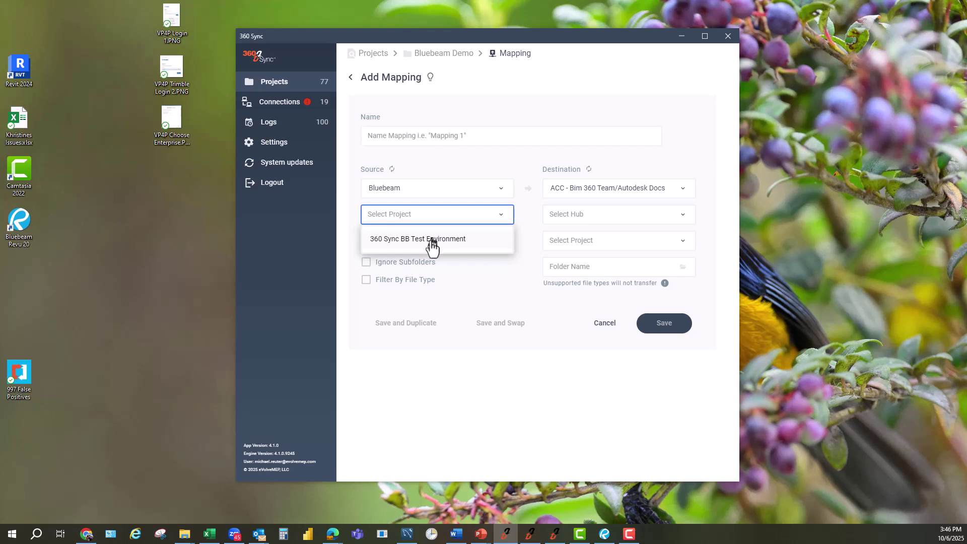
click(428, 241)
click(451, 248)
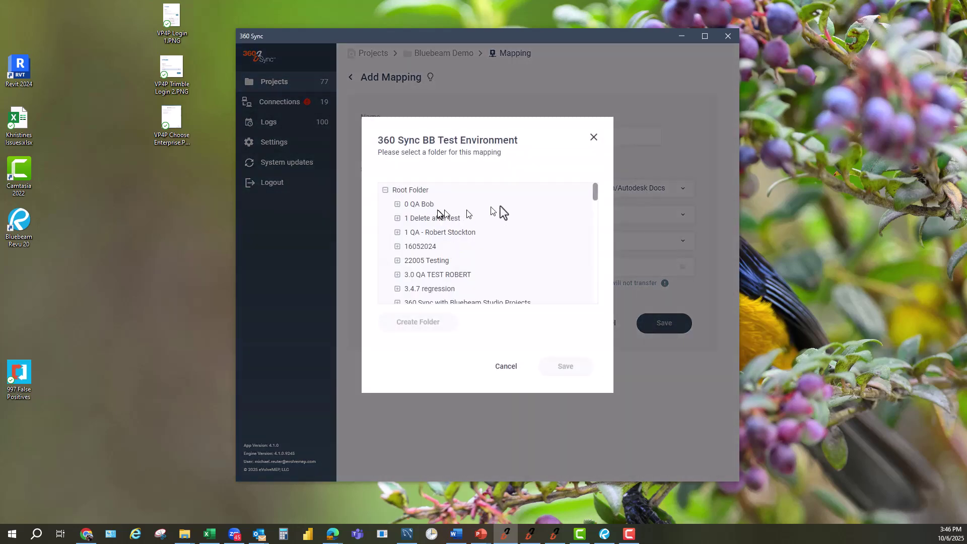
drag(595, 190, 594, 216)
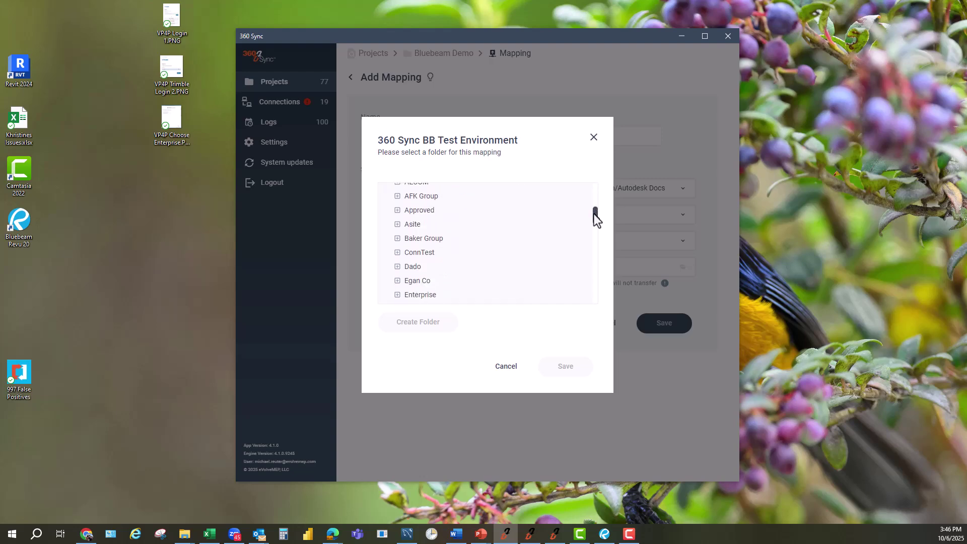
click(424, 215)
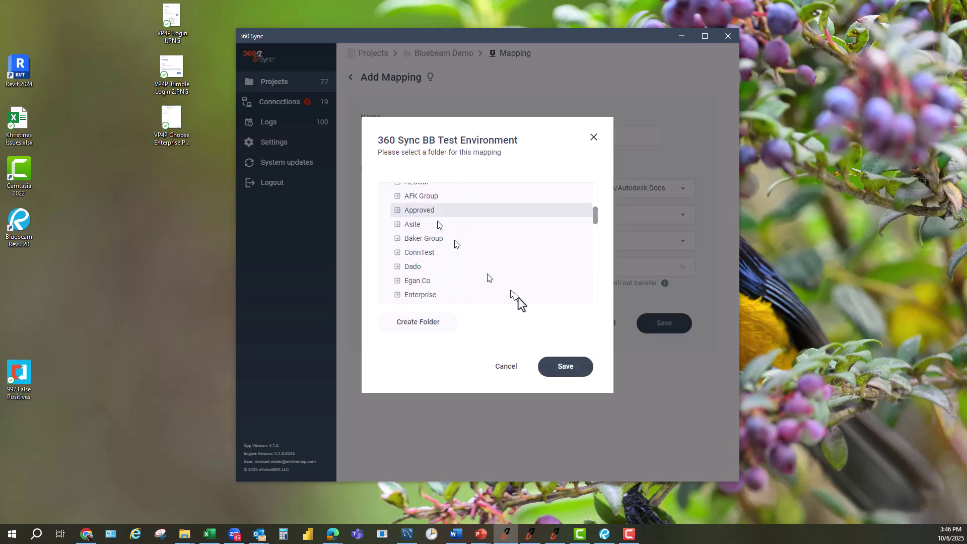
click(564, 366)
- Set the mapping's destination hub to (Docs) eVolve MEP and its project to Box Sync
click(611, 217)
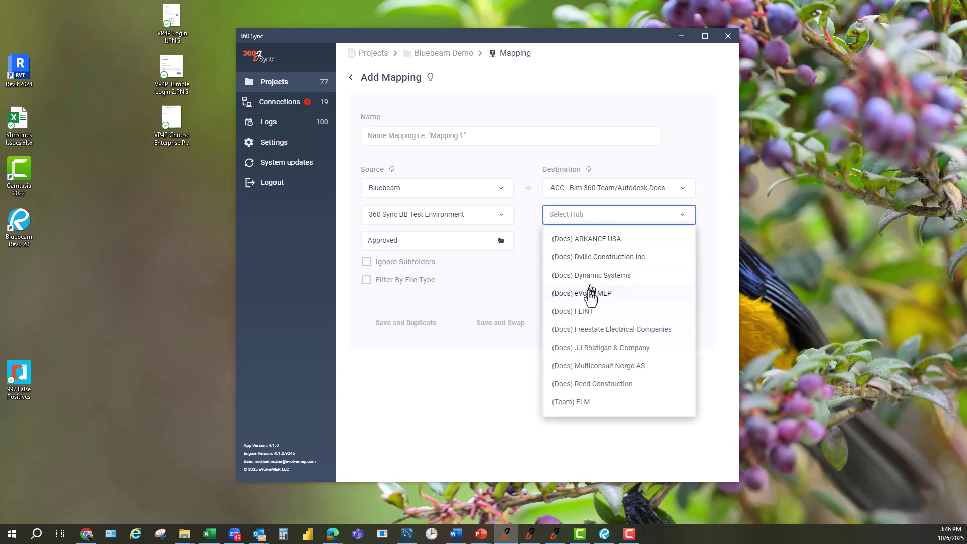
click(587, 293)
click(611, 242)
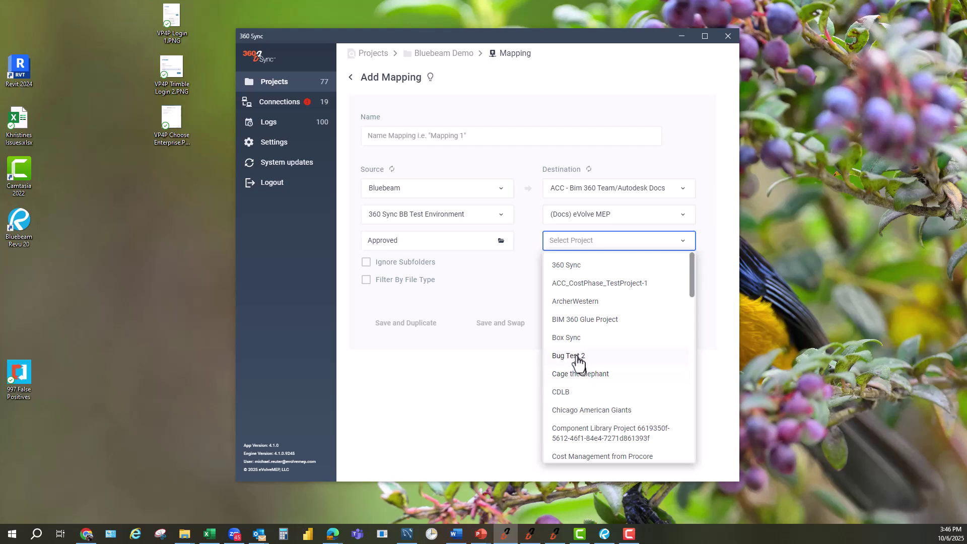
click(574, 338)
- Create a folder named Bluebeam Studio Projects under Project Files and use it as the mapping's destination folder
click(642, 267)
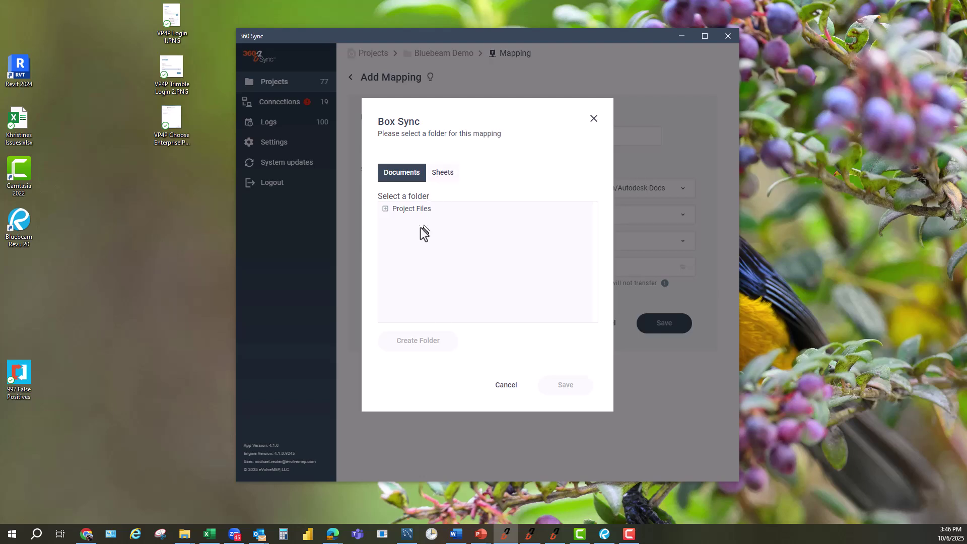
click(386, 210)
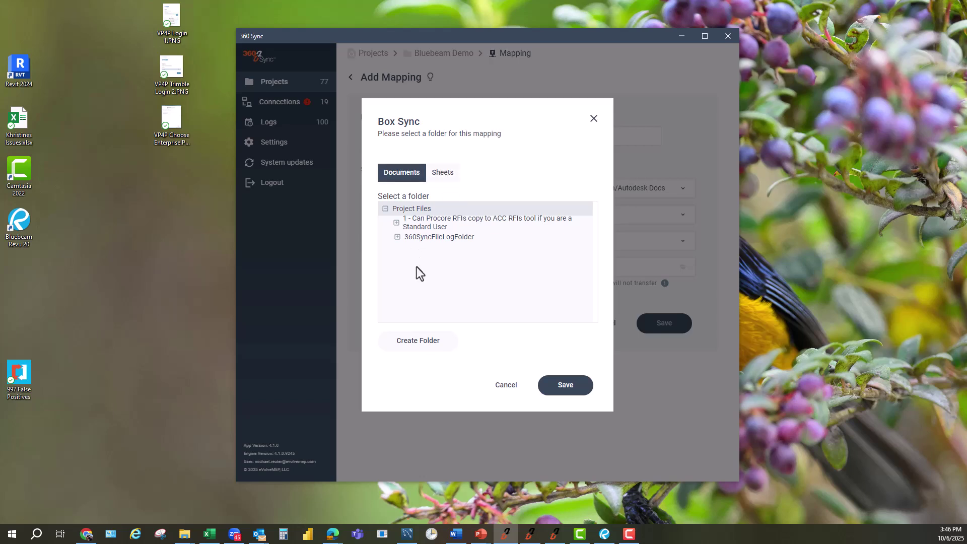
click(406, 346)
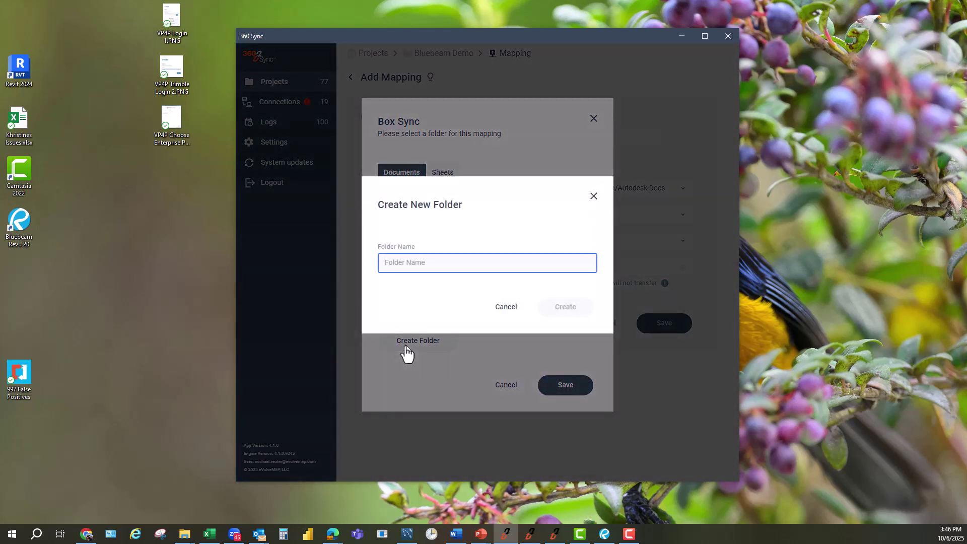
text(Bluebeam Studio Projects)
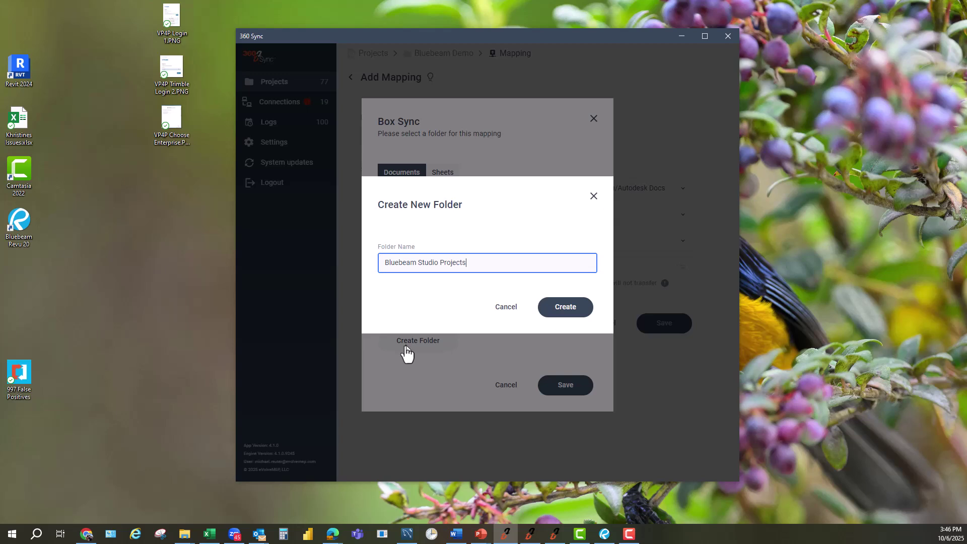
click(561, 312)
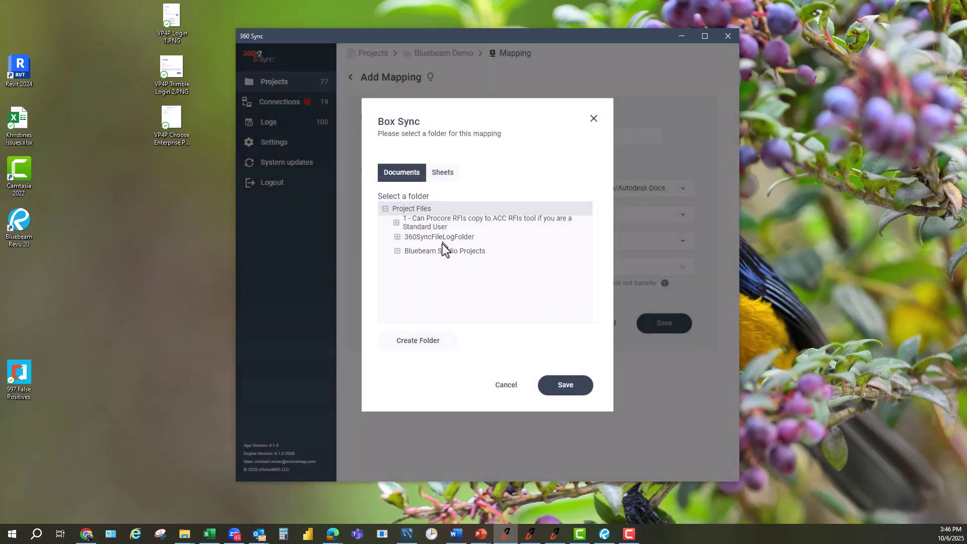
click(565, 385)
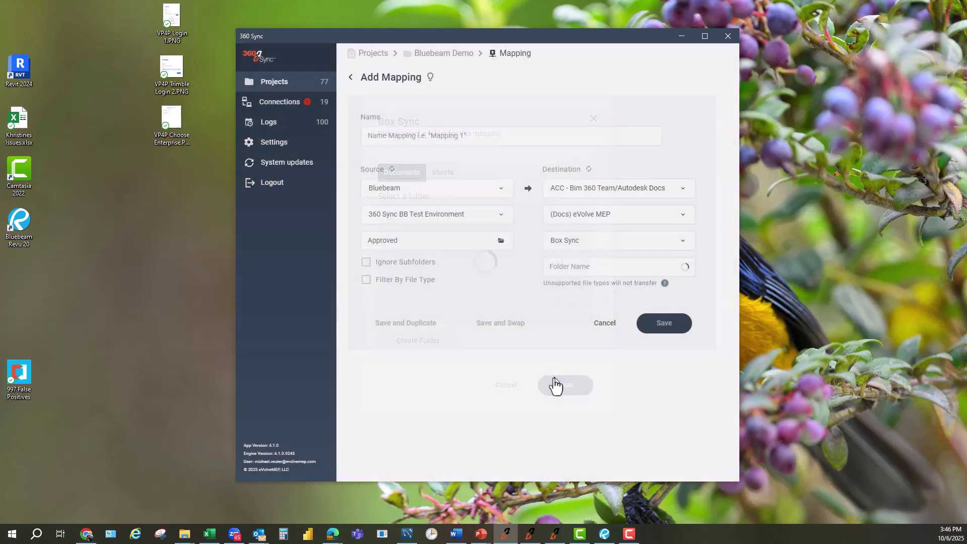
- Name the mapping "Bluebeam Studio Projects to ACC" and save it
click(488, 140)
text(Bluebeam Studio Projects)
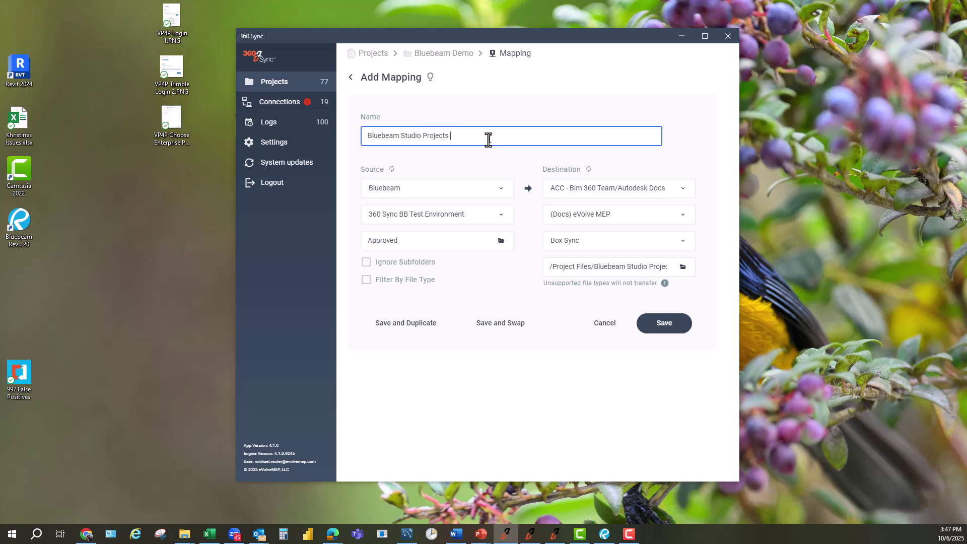
text( to ACC)
click(657, 326)
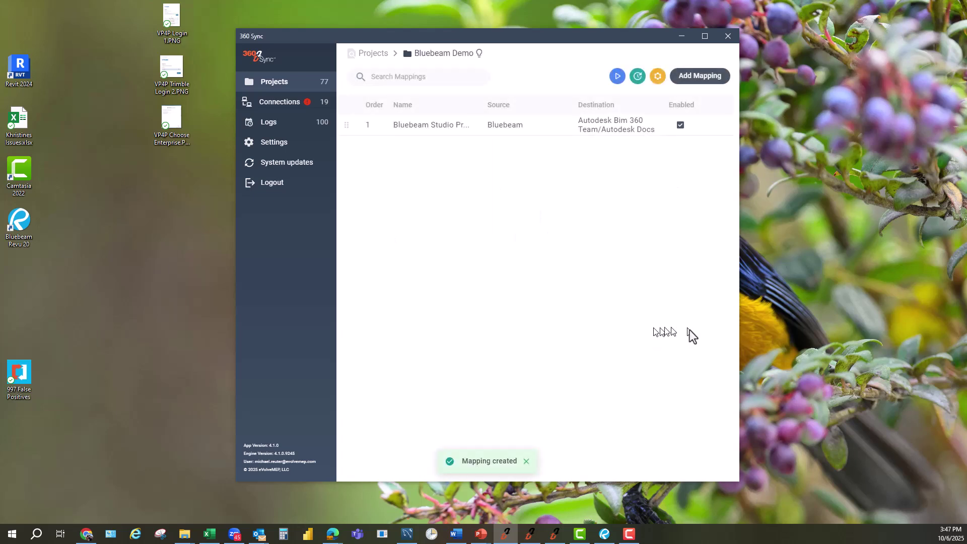
- View the sync schedule options for the Bluebeam Demo project and close them without saving
click(638, 77)
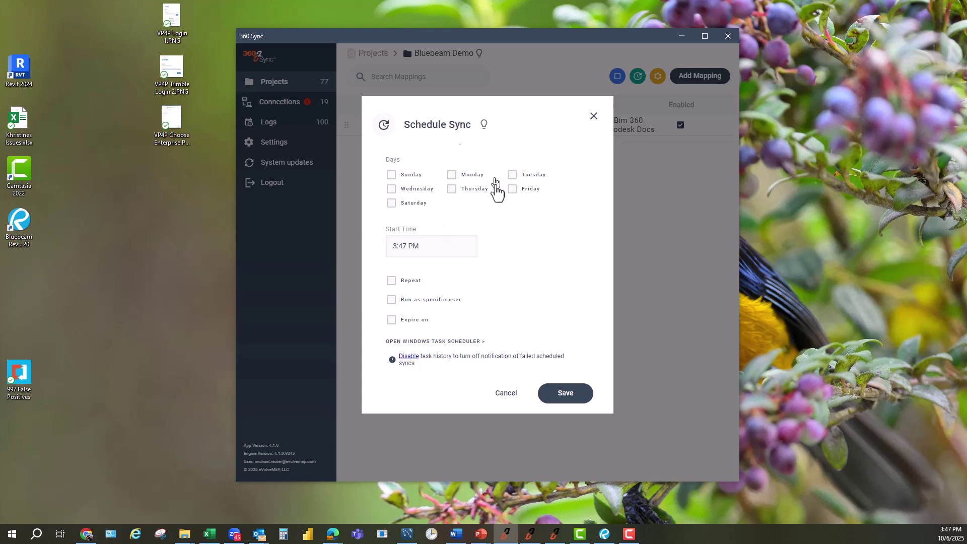
click(506, 398)
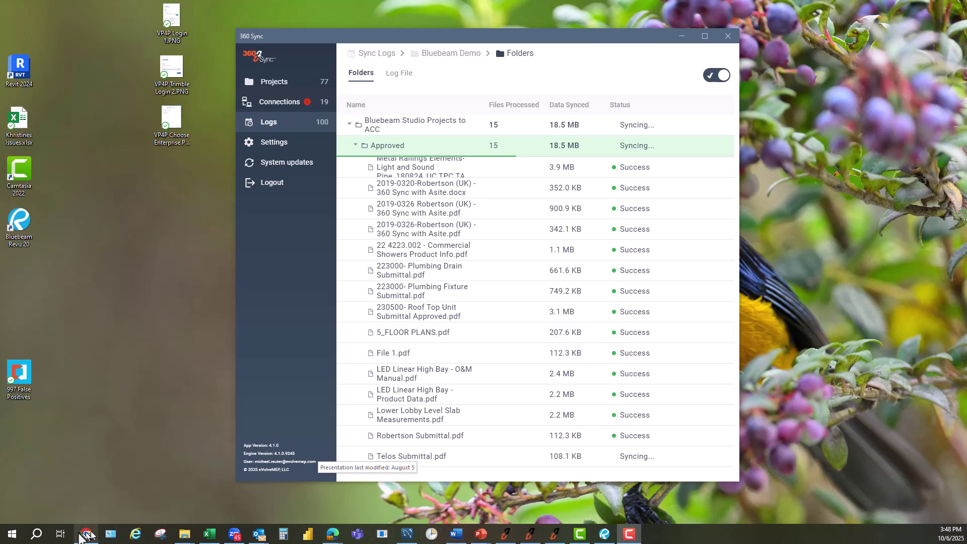
- Switch to Autodesk Docs in Chrome and open the synced 5_FLOOR PLANS.pdf to examine the cloud markup around the roof plan
click(86, 535)
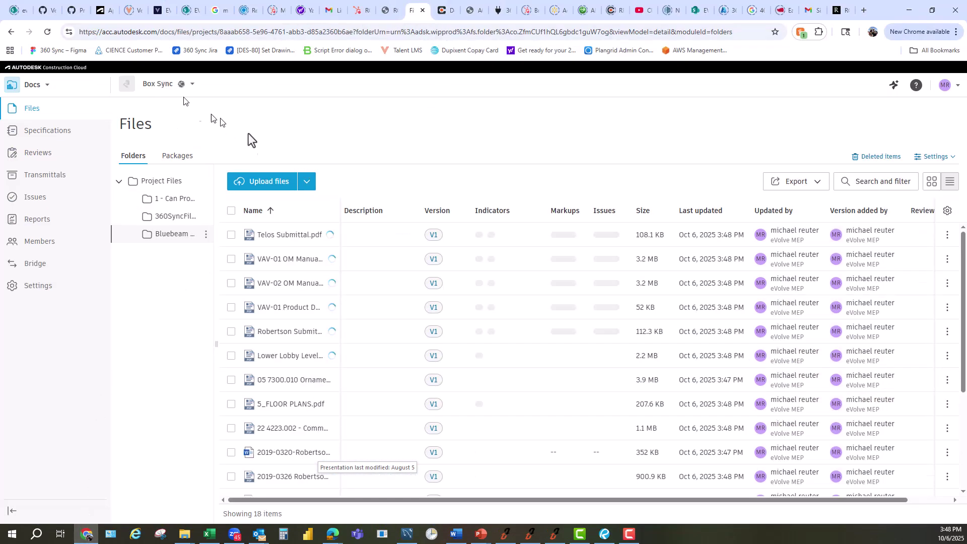
click(298, 407)
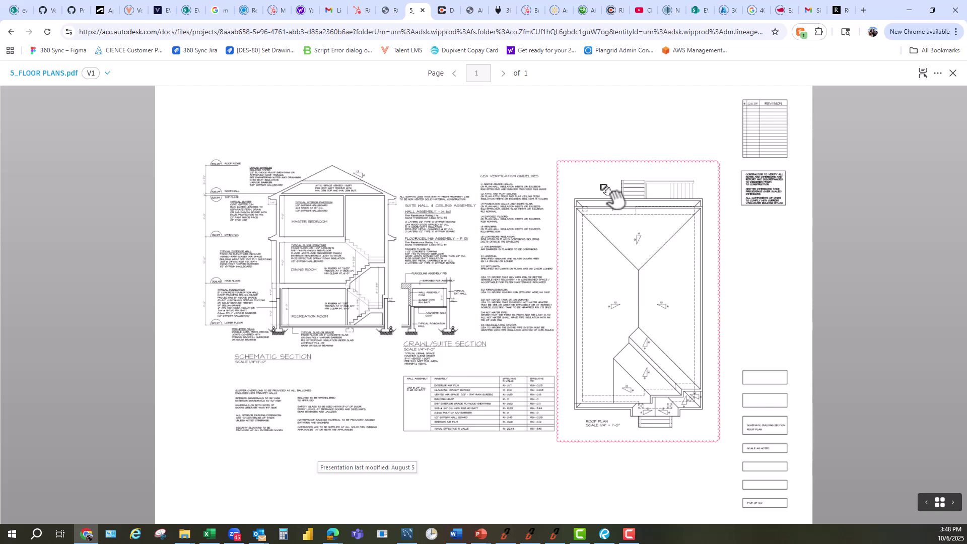
click(606, 189)
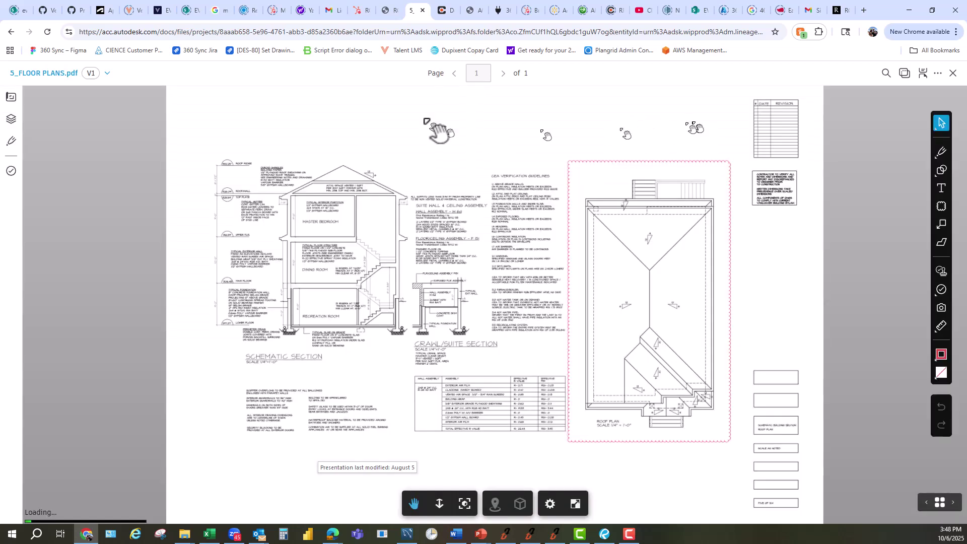